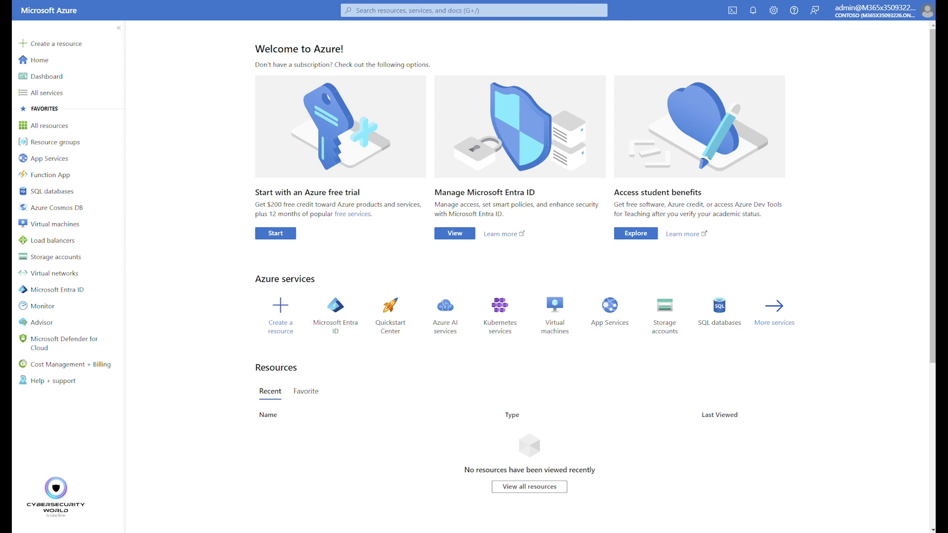
- From Microsoft Entra ID, go to Enterprise applications to list the tenant's 10 applications
left_click(339, 314)
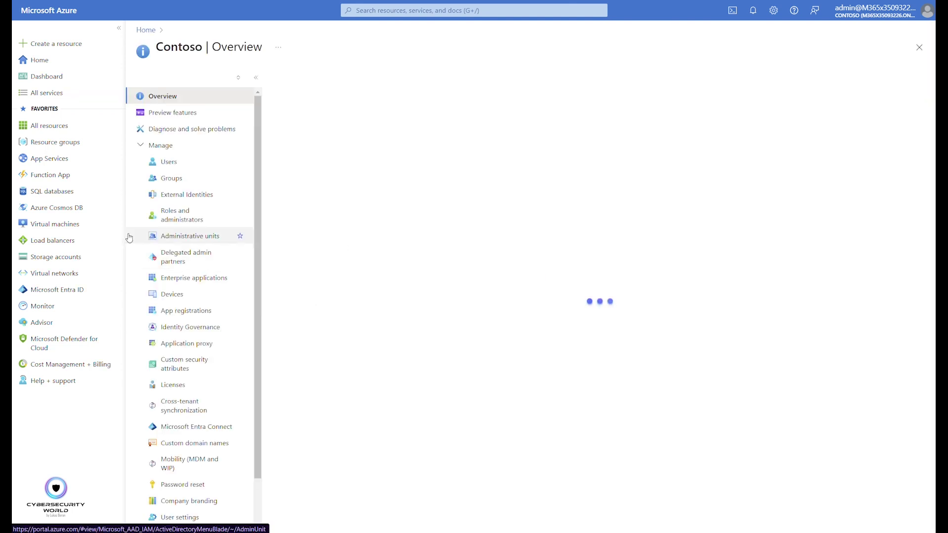
left_click(193, 278)
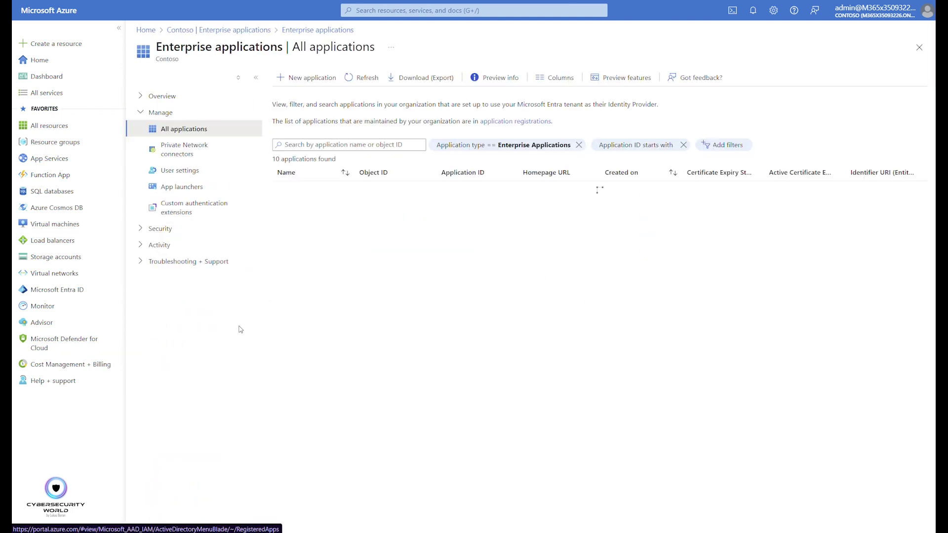
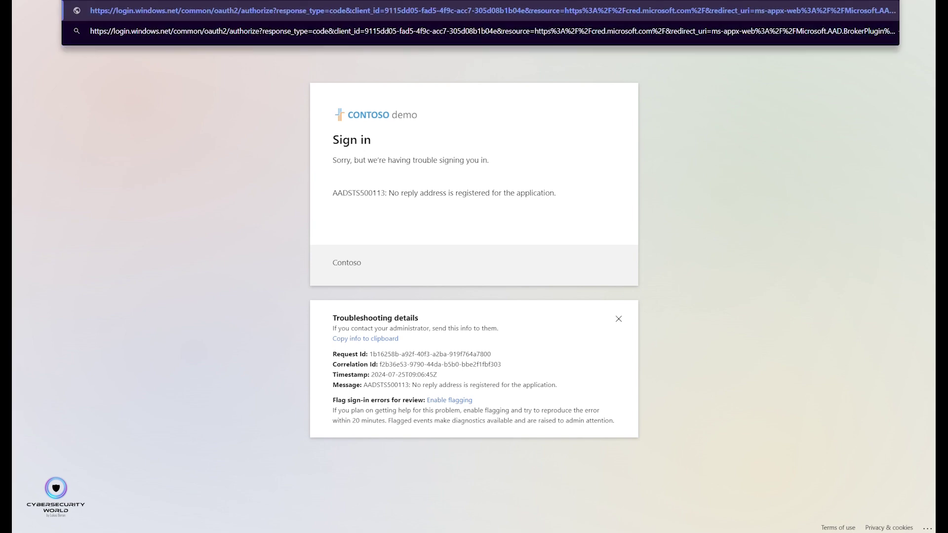
- Load the authorize URL and sign in with the admin account to reach the Pin Reset Client Production permissions page
key("Return")
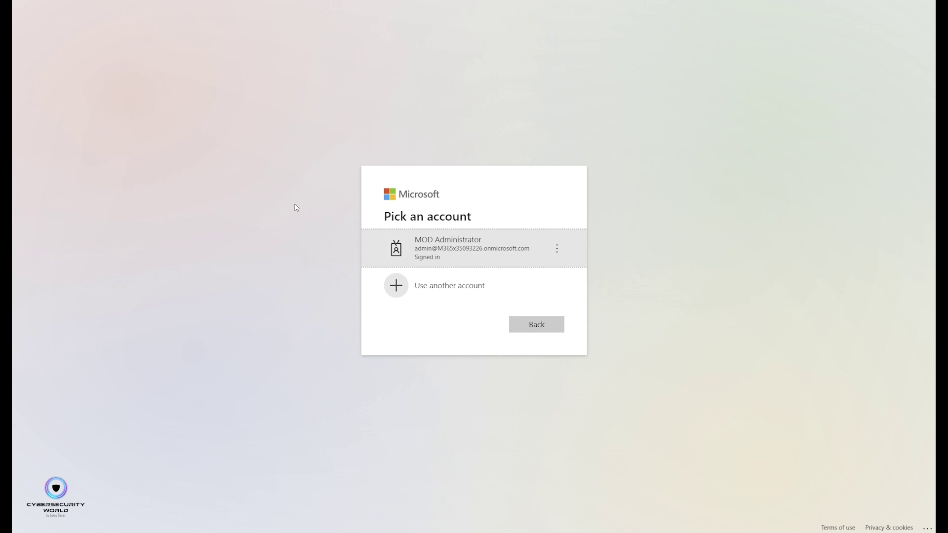
left_click(430, 242)
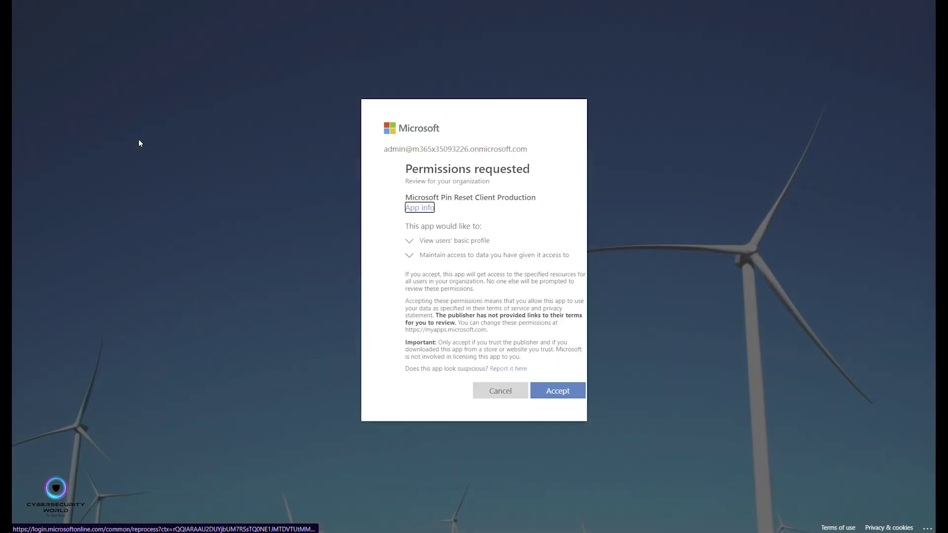
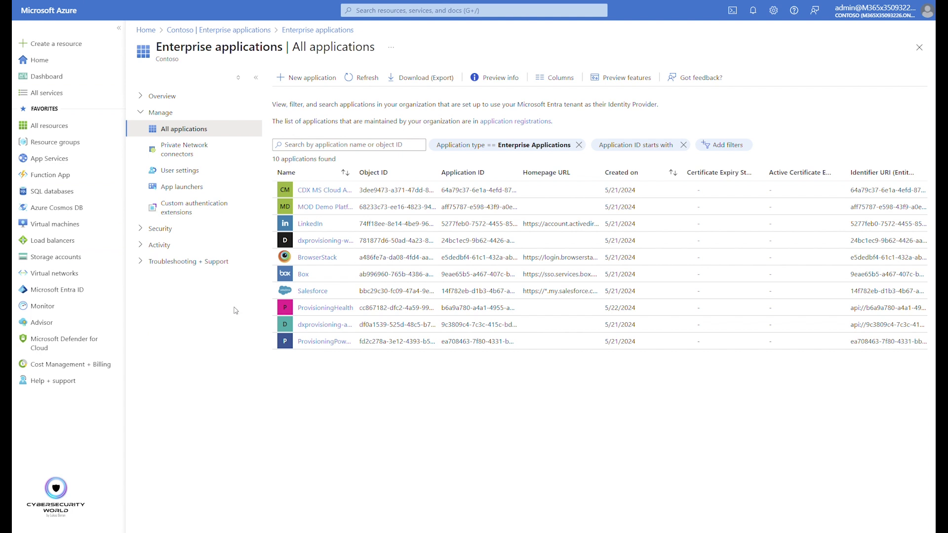
- Refresh the Enterprise applications list, sort it by Created on (newest first), and widen the Name column
left_click(368, 79)
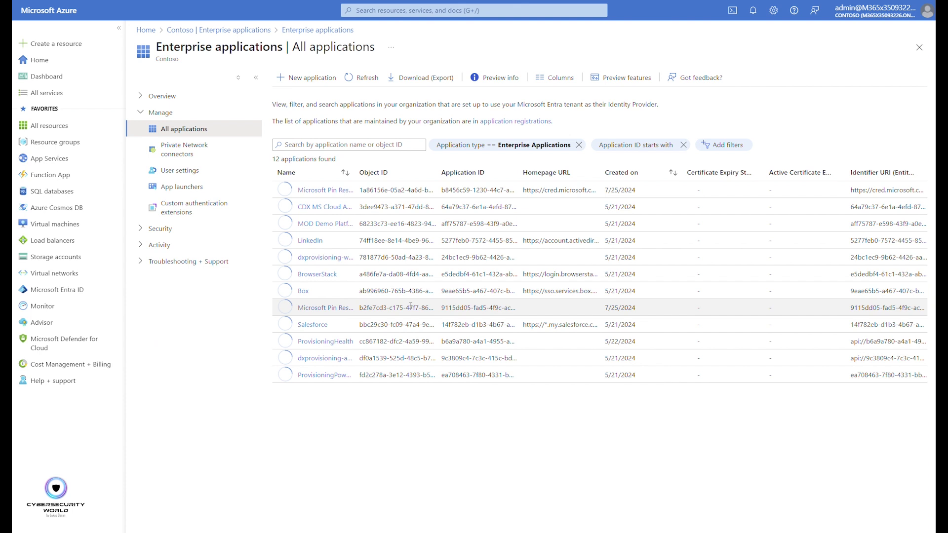
left_click(625, 174)
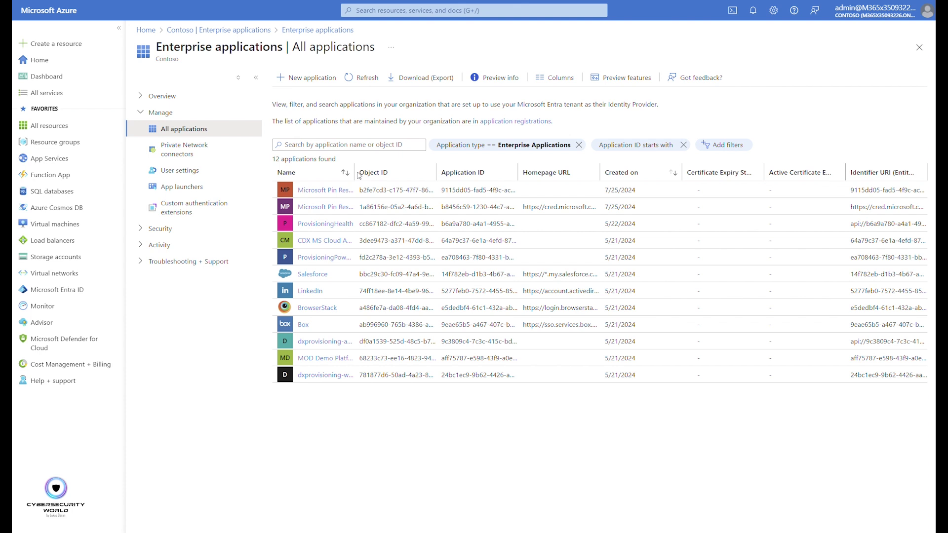
left_click_drag(355, 173, 451, 176)
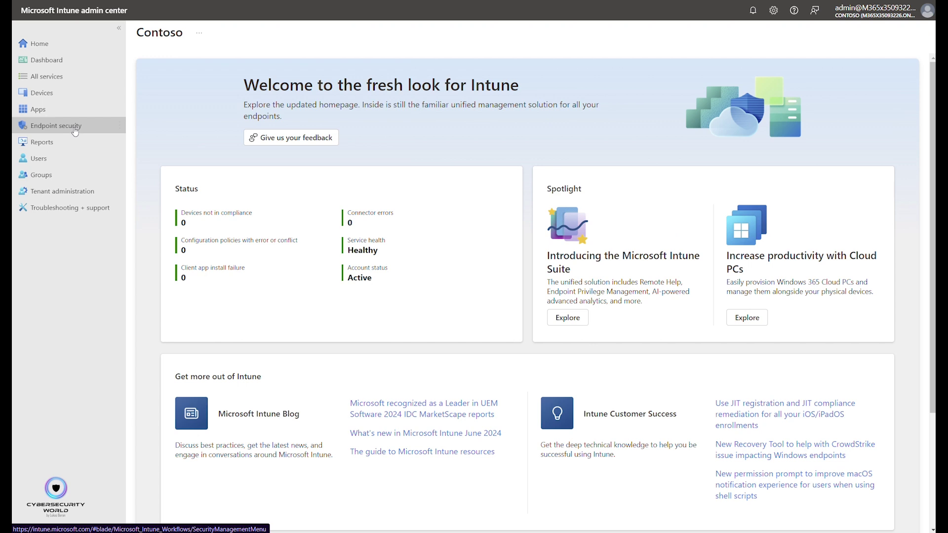
- Create a new Account protection policy for Windows 10 and later with the Account Protection profile
left_click(55, 126)
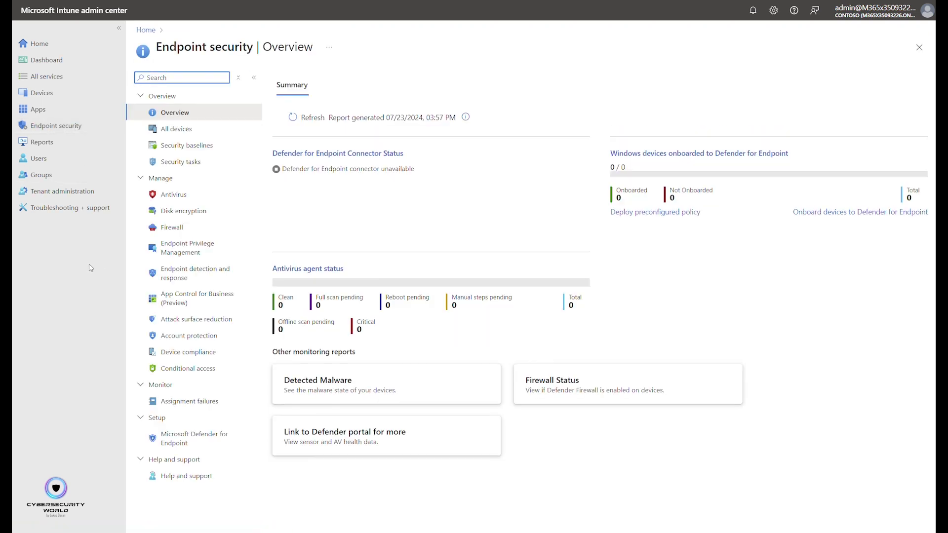
left_click(189, 335)
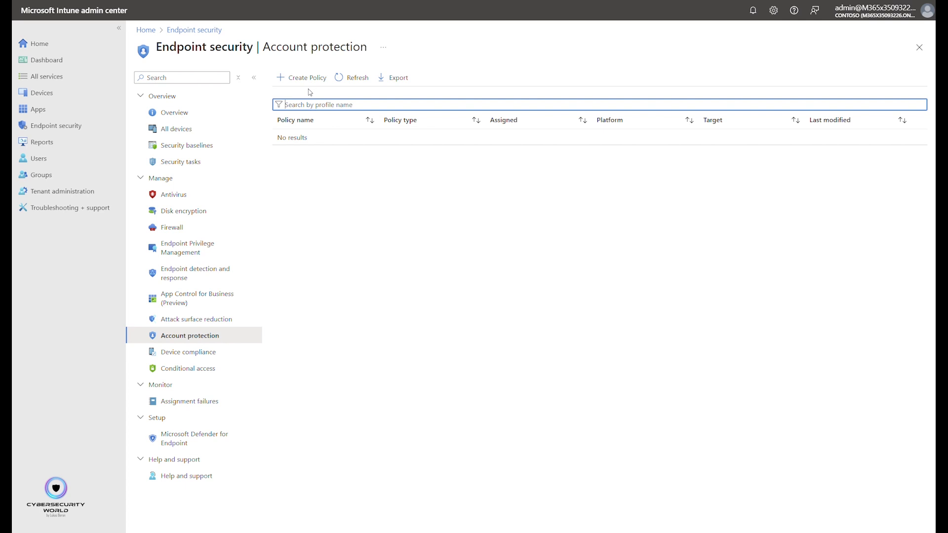
left_click(308, 84)
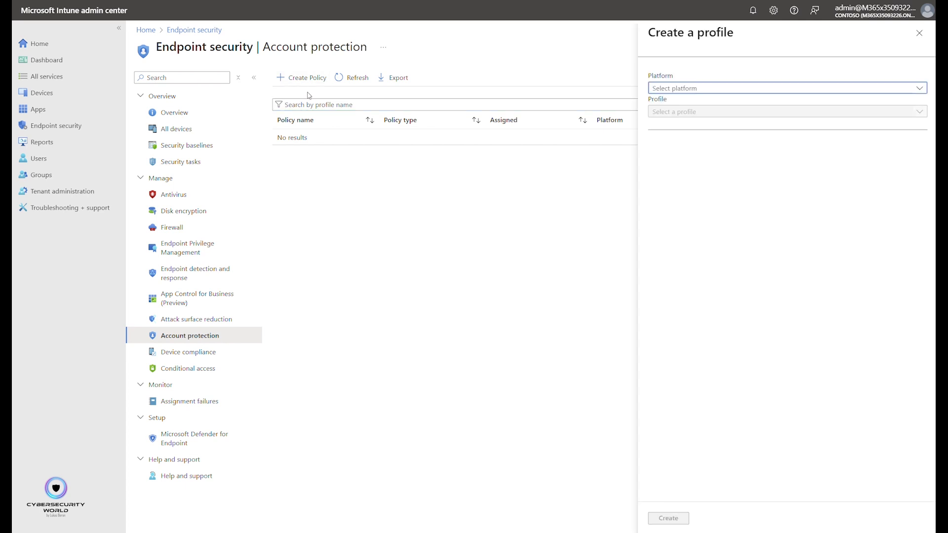
left_click(690, 90)
left_click(686, 103)
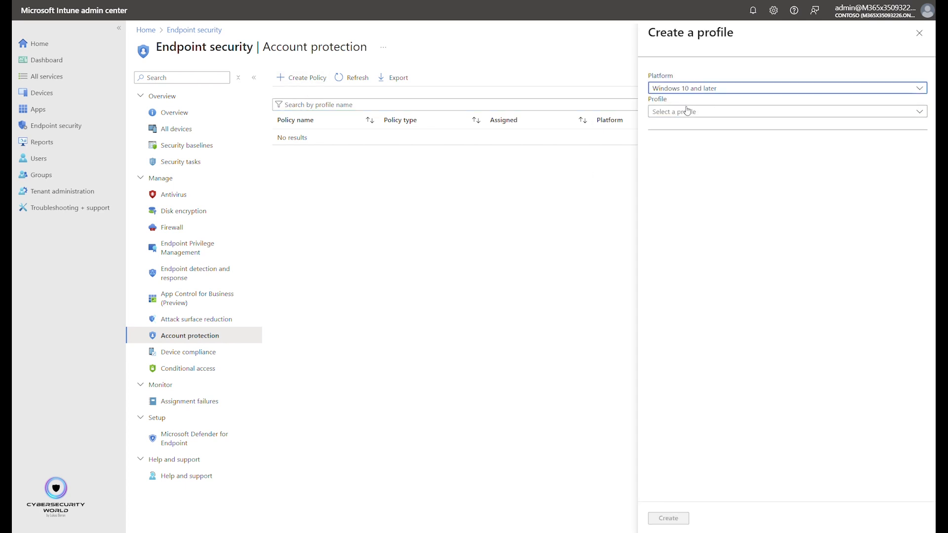
left_click(686, 119)
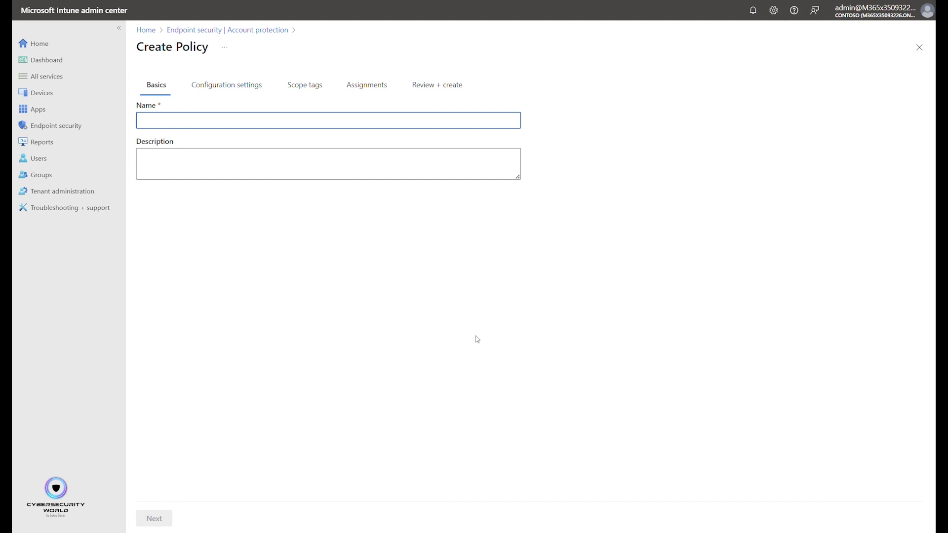
- Name the policy 'Hello PIN reset' and set Enable Pin Recovery to true
type("Hello")
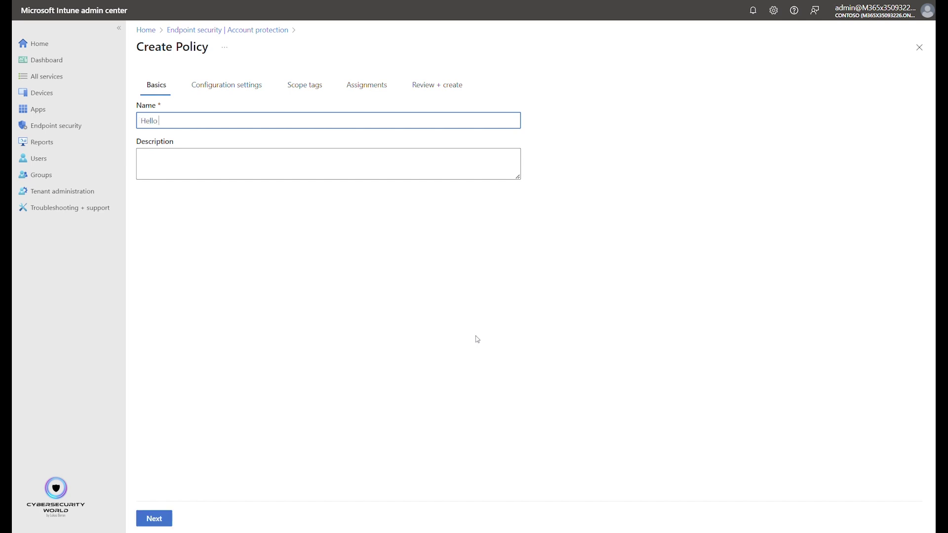
type(" PIN reset")
left_click(151, 525)
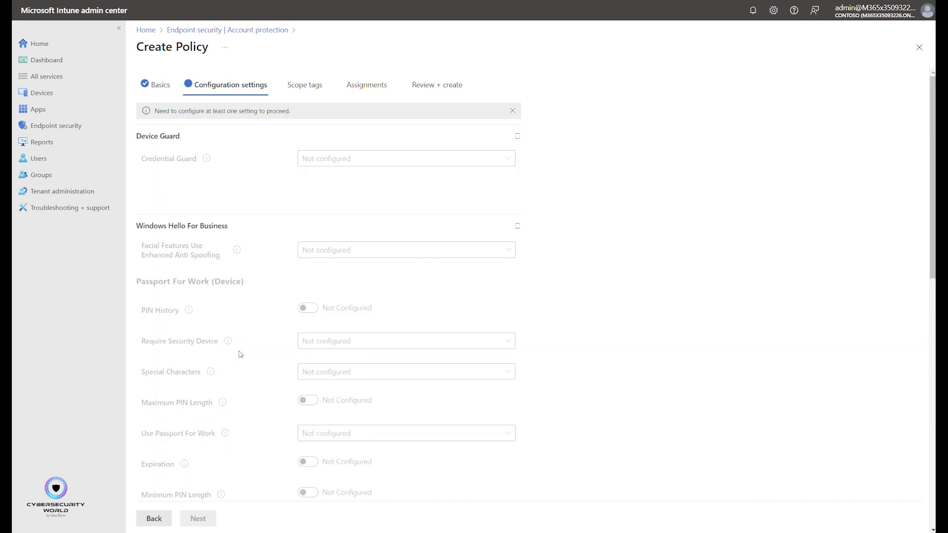
scroll(210, 270, "down", 1)
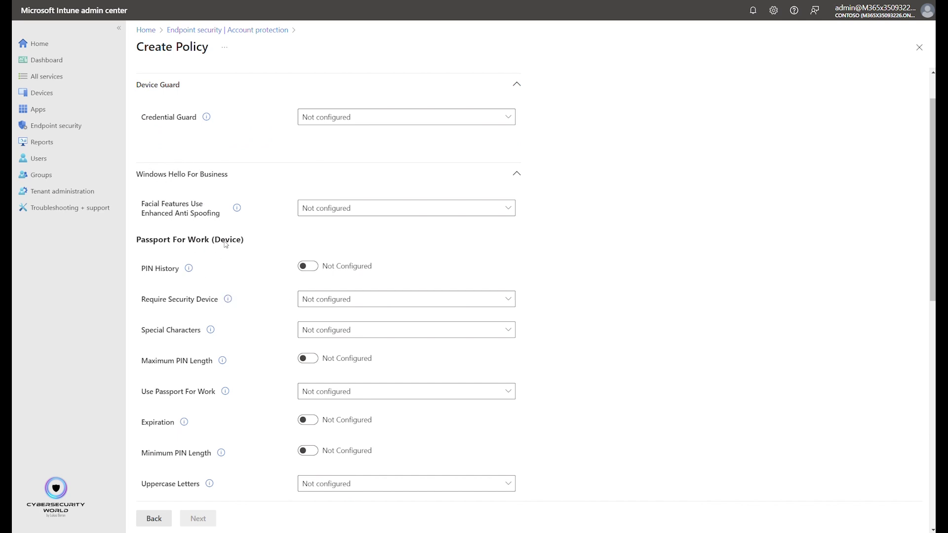
scroll(237, 355, "down", 8)
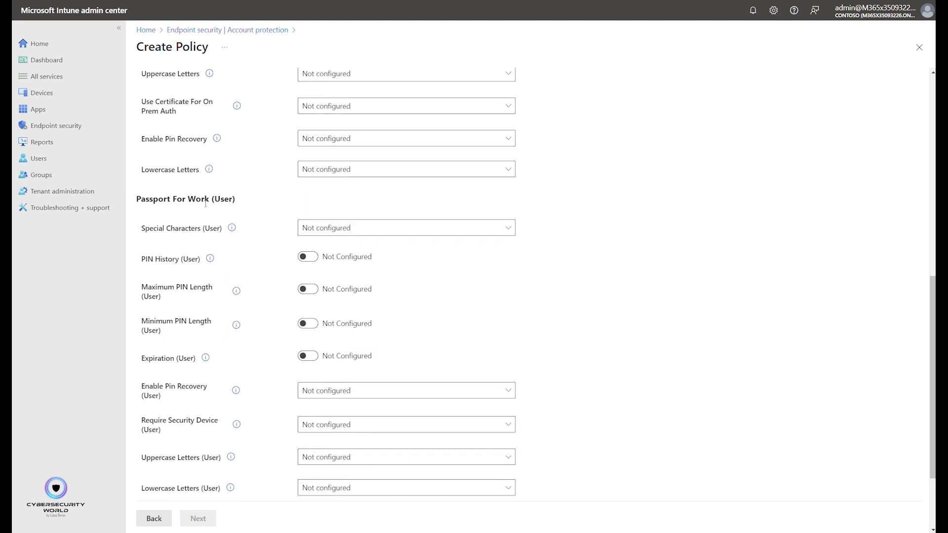
scroll(162, 305, "up", 4)
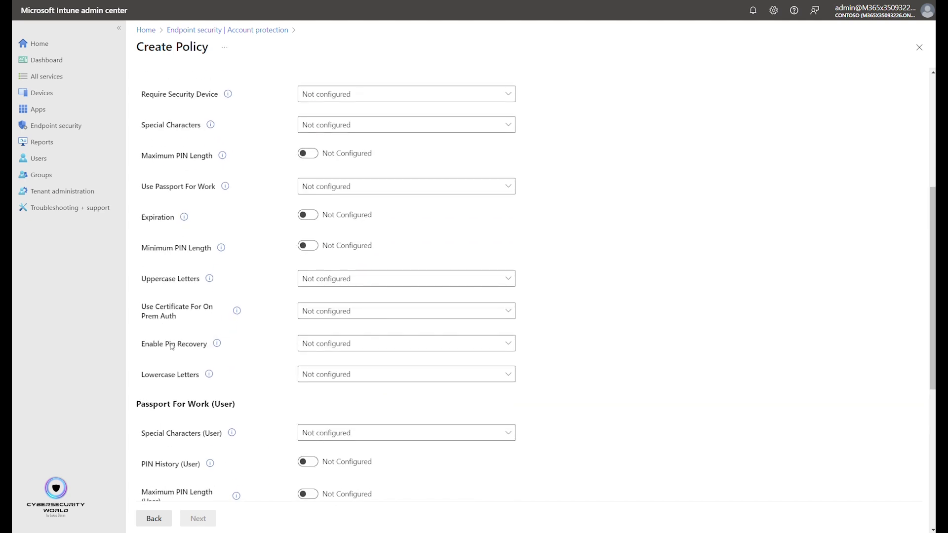
left_click(338, 348)
left_click(331, 397)
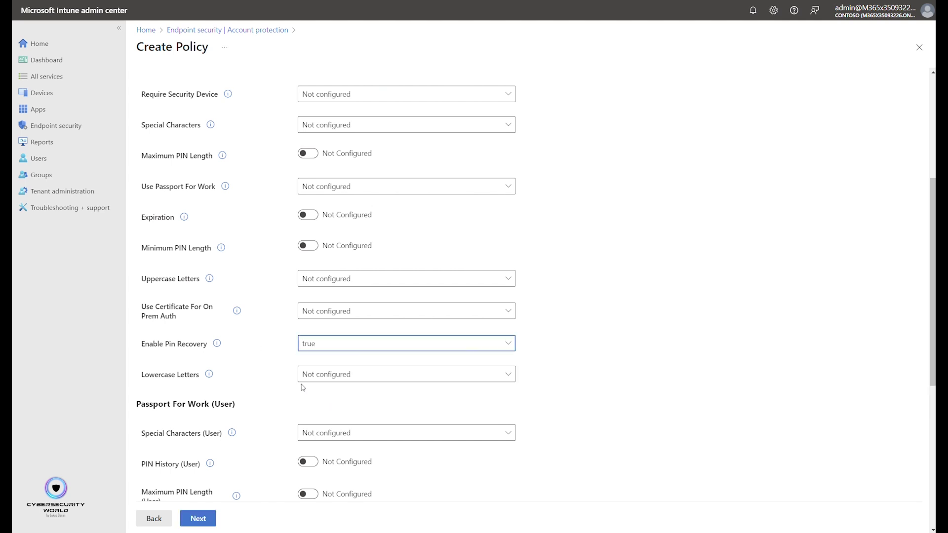
- Set Enable Pin Recovery (User) to true
scroll(248, 359, "down", 3)
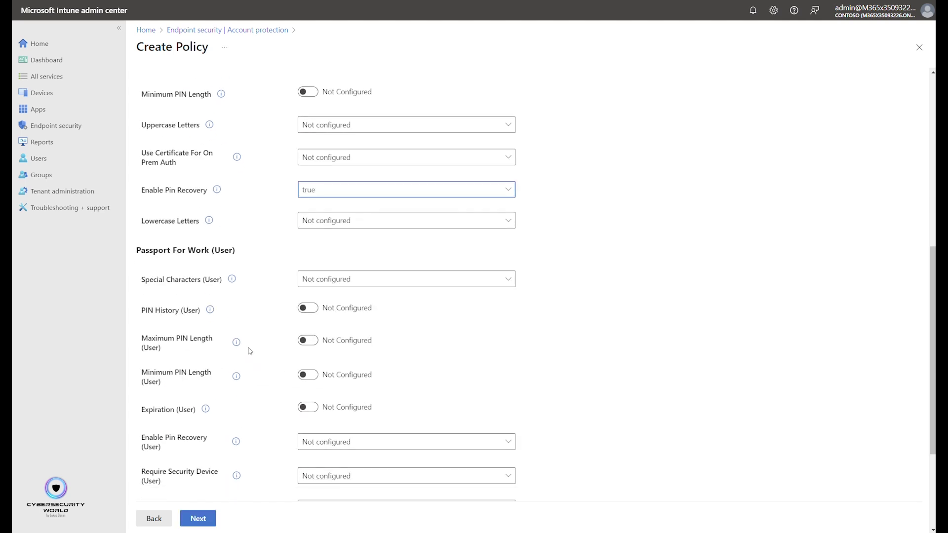
scroll(250, 351, "down", 3)
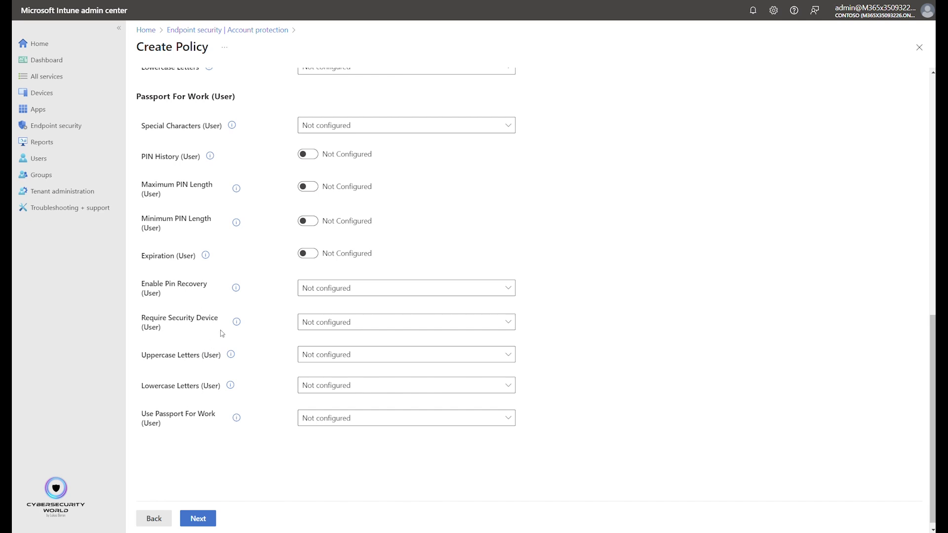
left_click(344, 291)
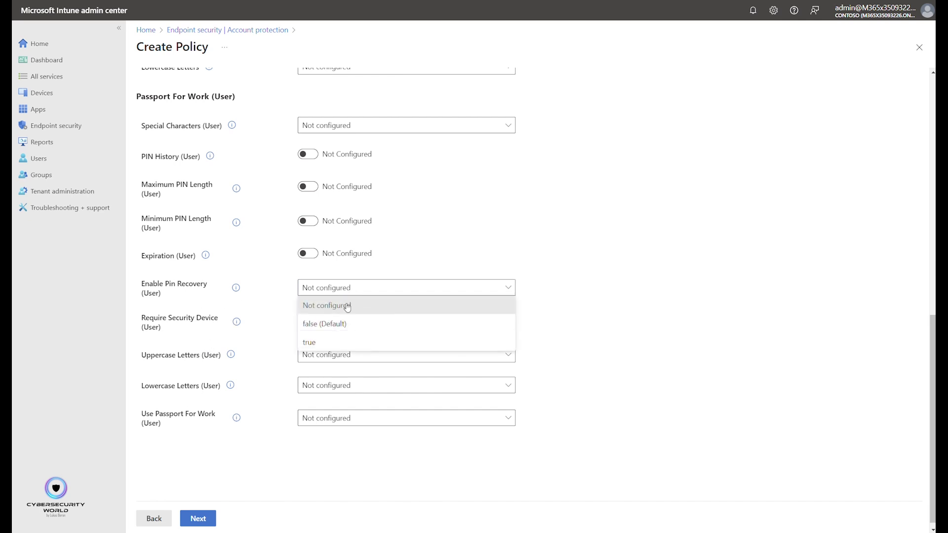
left_click(329, 343)
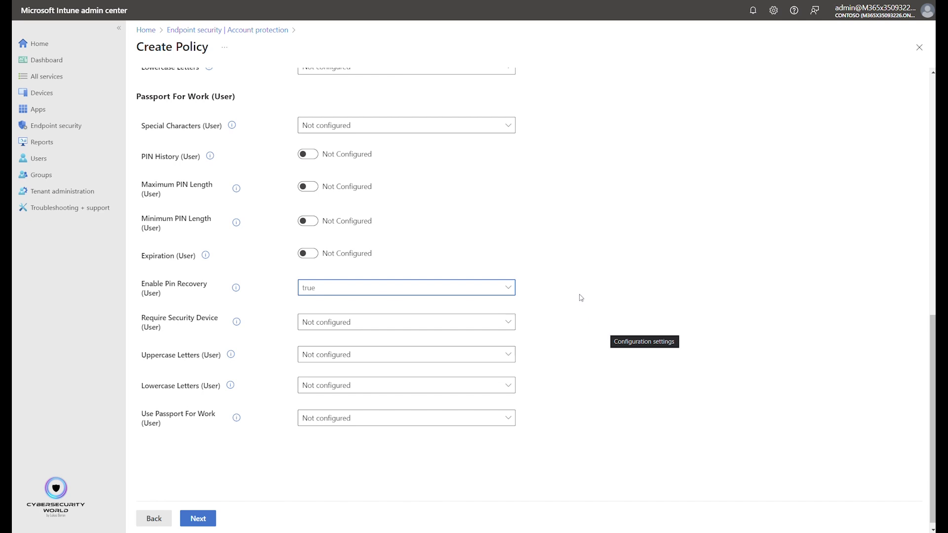
scroll(572, 348, "up", 3)
scroll(407, 413, "down", 3)
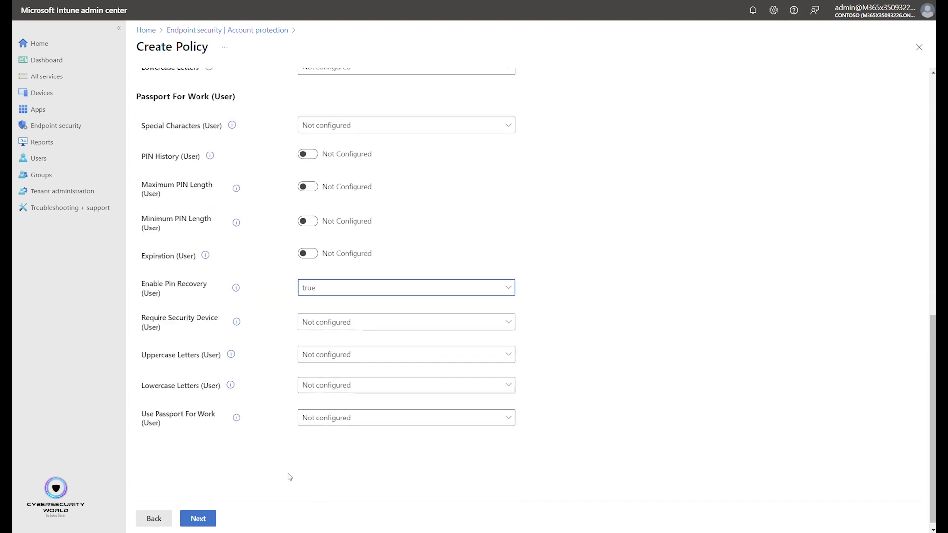
- Skip scope tags, assign the Hello PIN reset policy to All devices, and create it
left_click(194, 517)
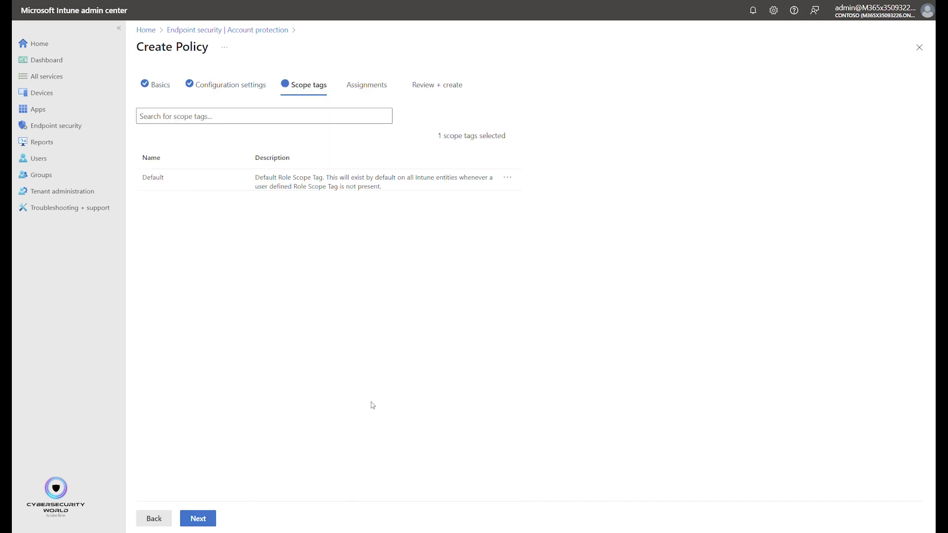
left_click(200, 516)
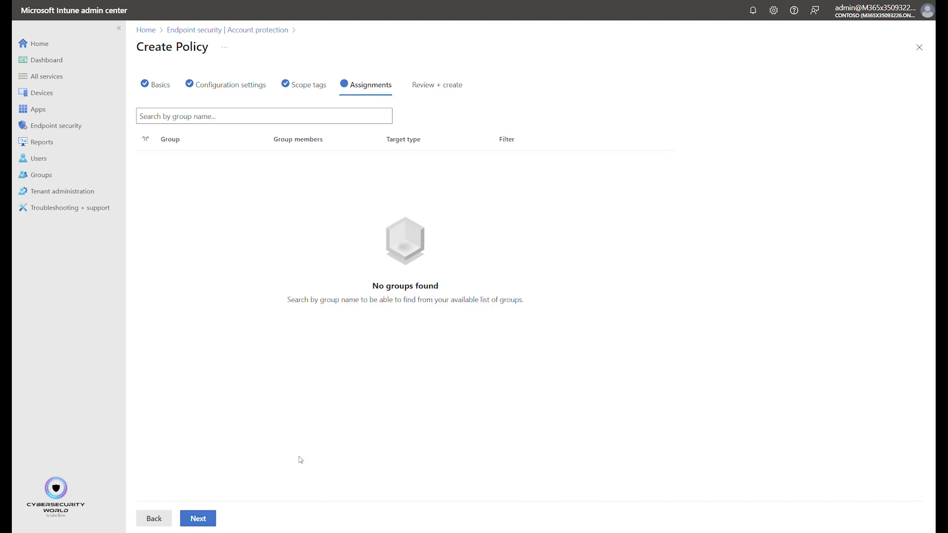
left_click(194, 117)
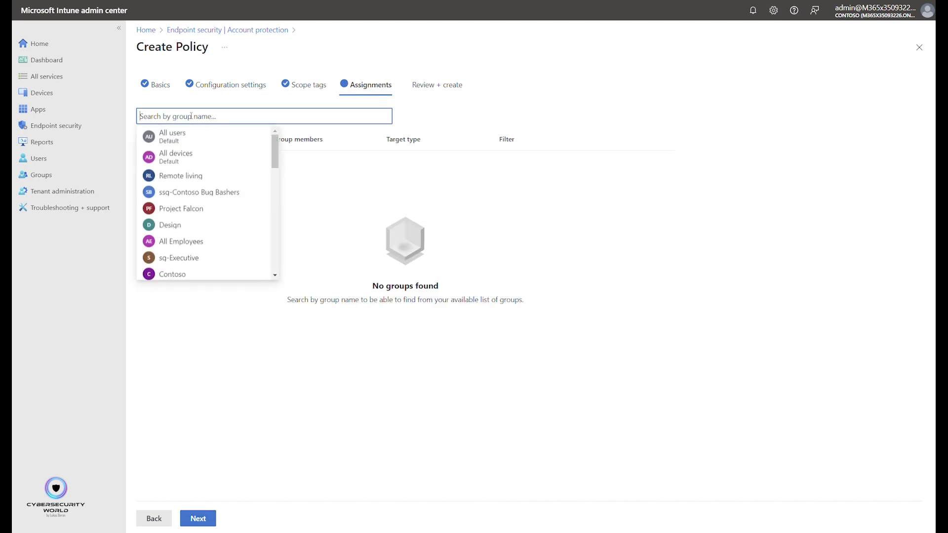
left_click(198, 157)
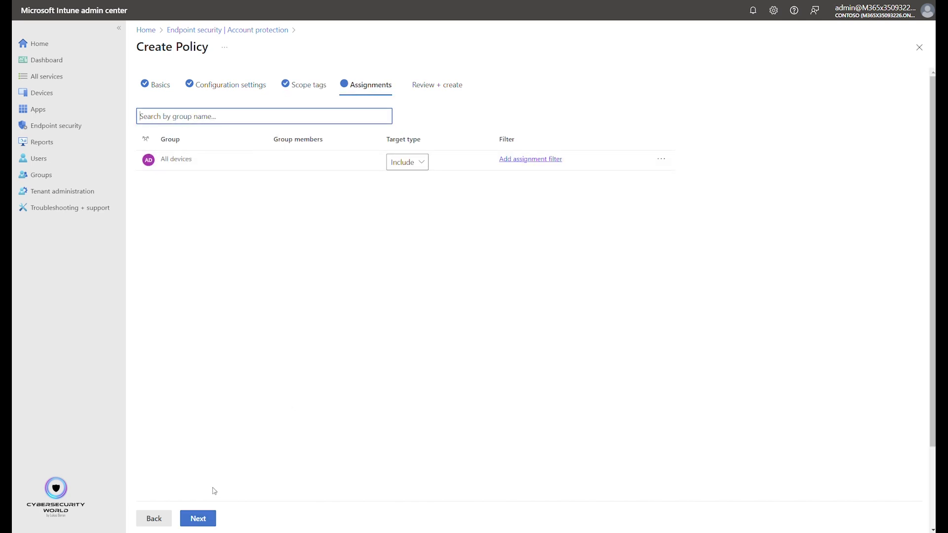
left_click(202, 518)
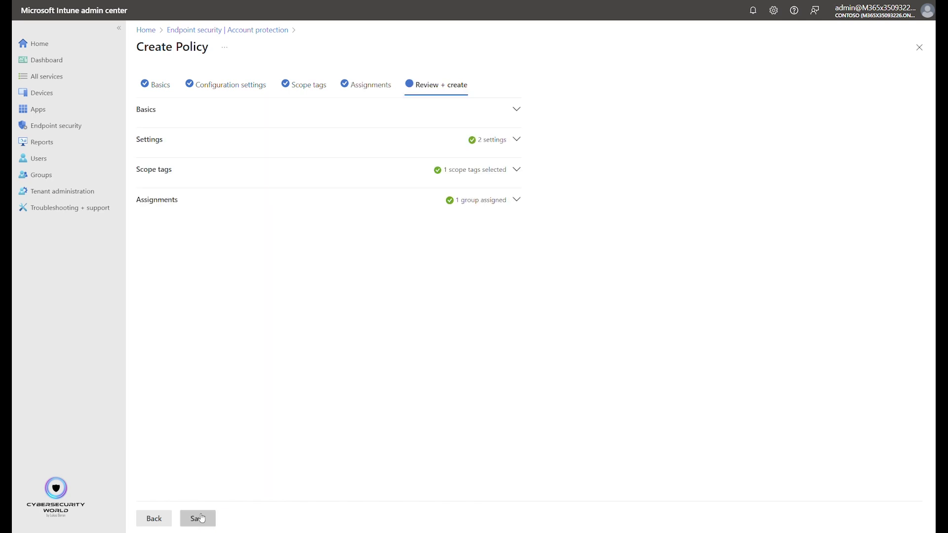
left_click(200, 518)
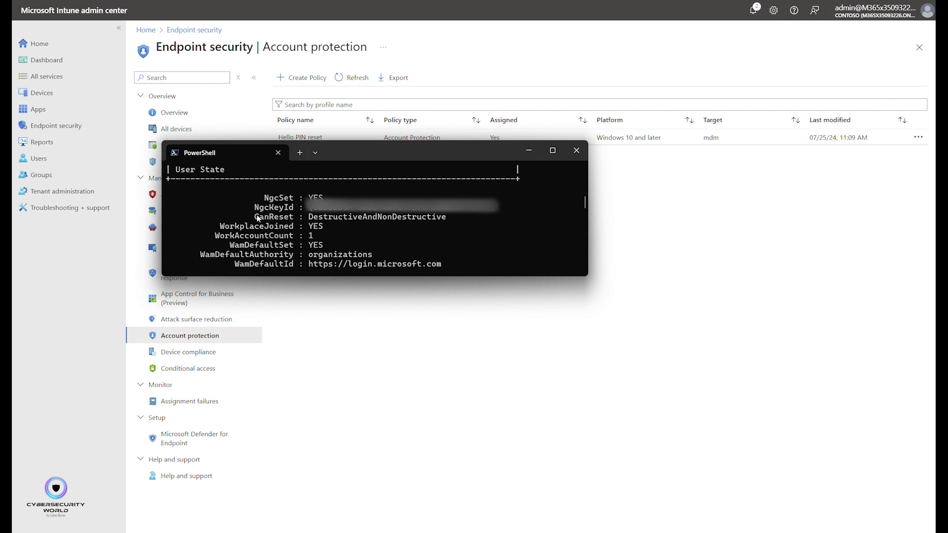
- Highlight the CanReset line reading DestructiveAndNonDestructive in the dsregcmd /status output
left_click_drag(250, 217, 451, 219)
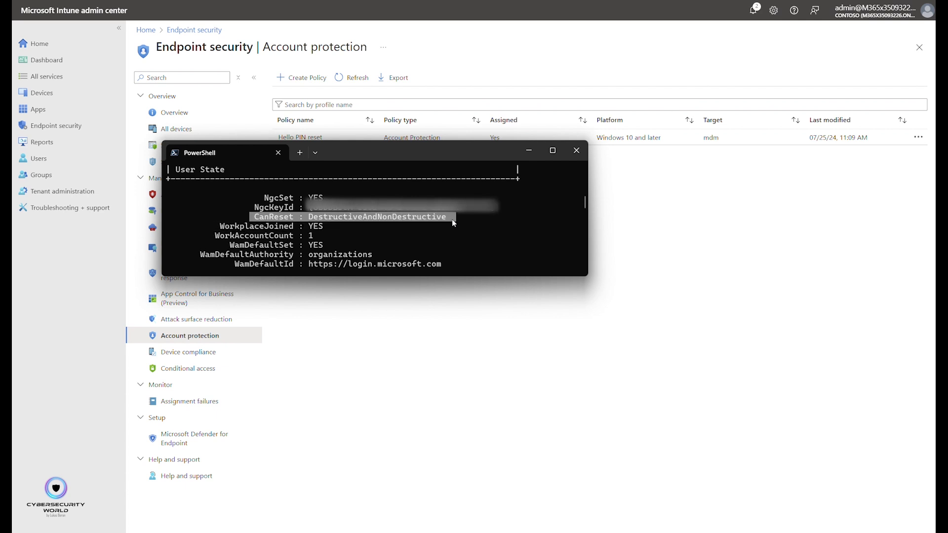